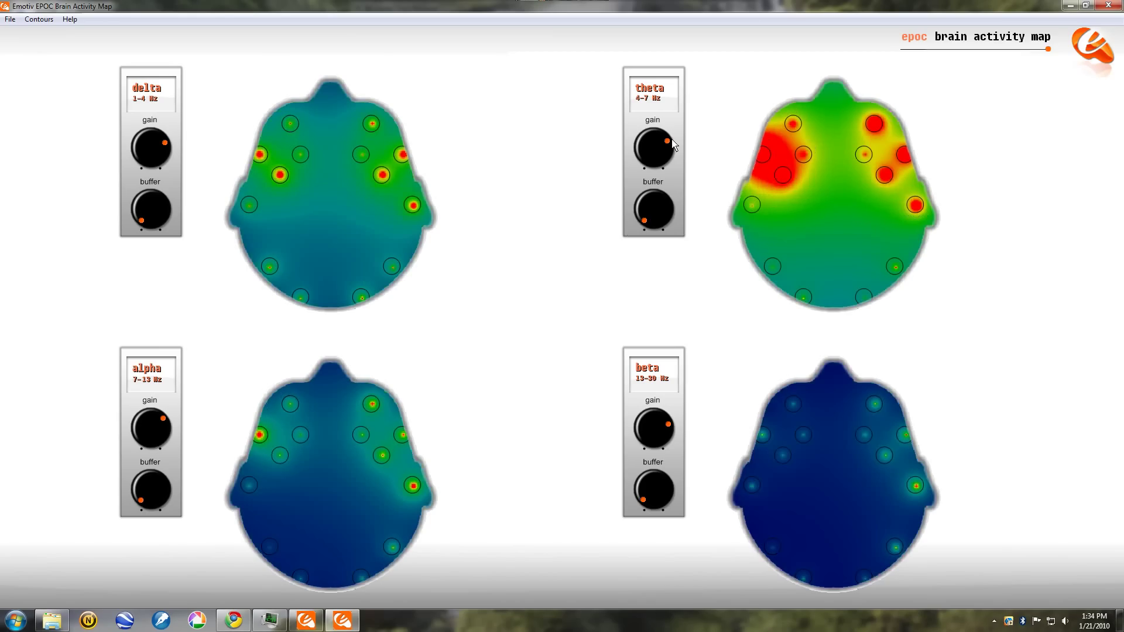
# - Lower the theta gain knob and raise the beta gain knob
pyautogui.moveTo(667, 145); pyautogui.dragTo(654, 130)
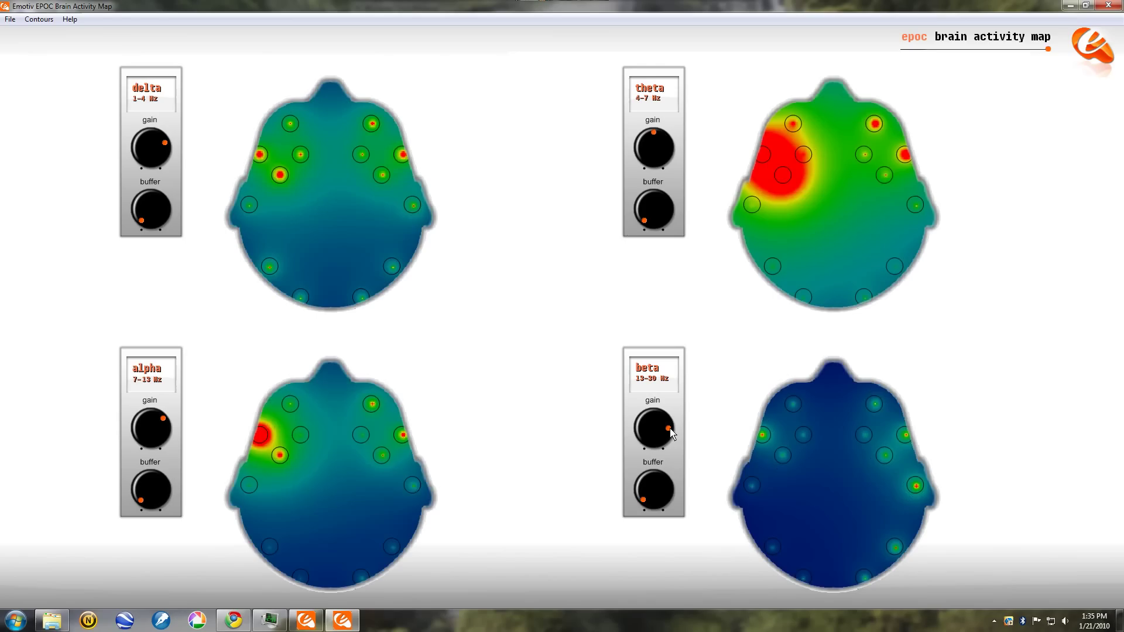
pyautogui.moveTo(671, 433); pyautogui.dragTo(673, 443)
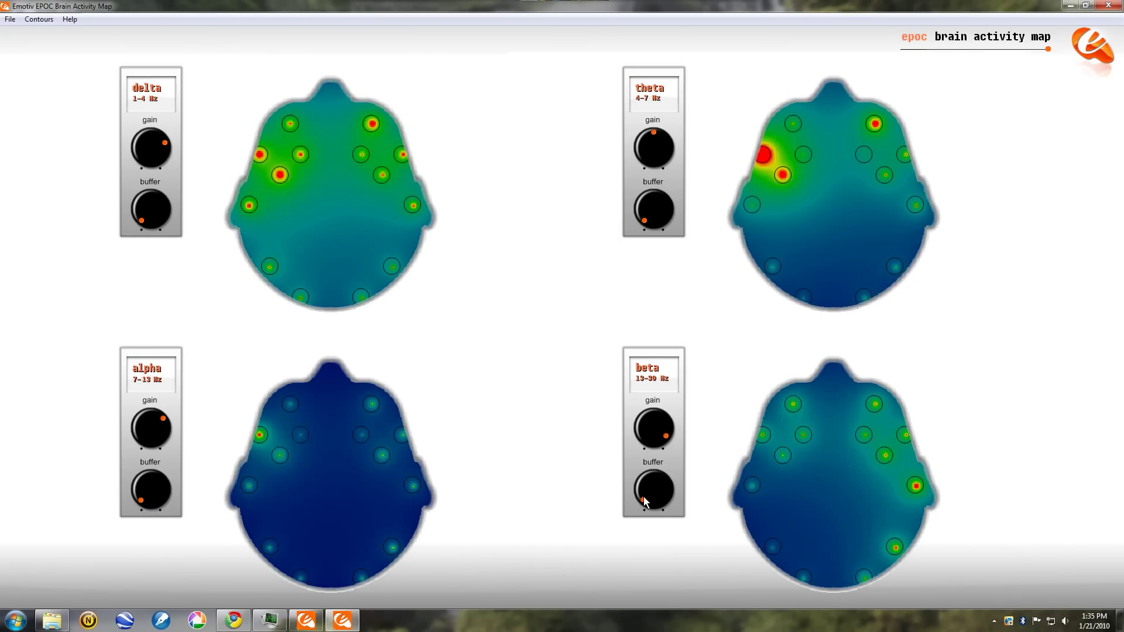
# - Move the beta buffer knob, then move the alpha buffer knob to a new length
pyautogui.moveTo(644, 496); pyautogui.dragTo(647, 507)
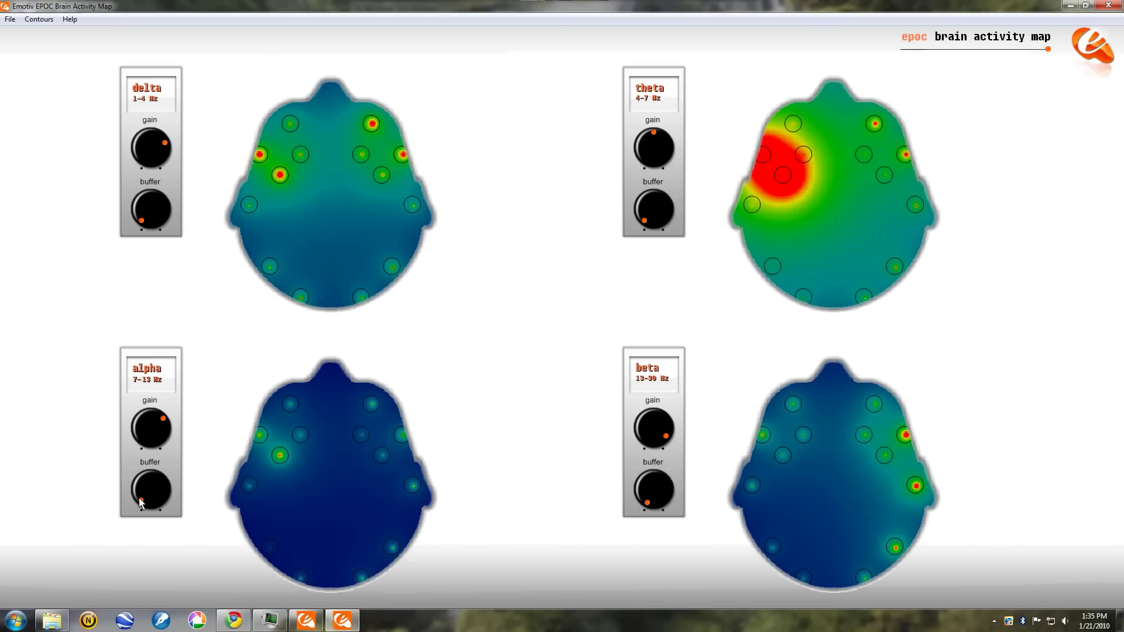
pyautogui.moveTo(141, 503); pyautogui.dragTo(143, 499)
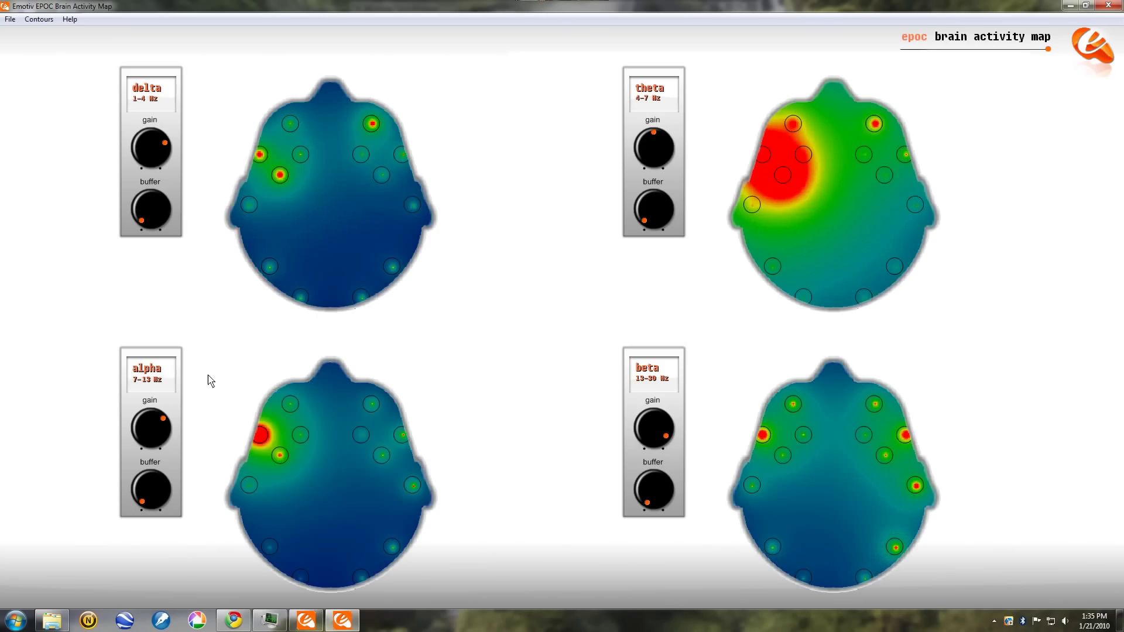